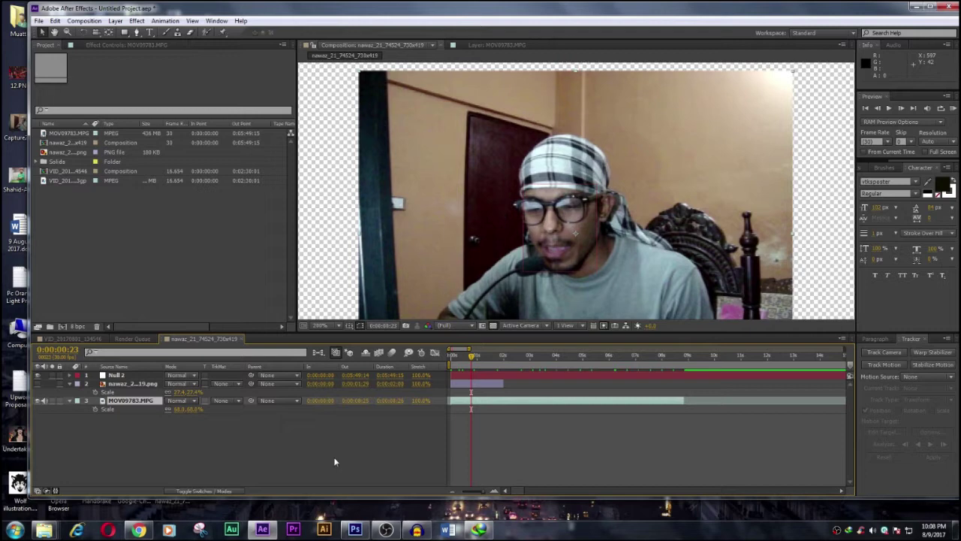
# Step: Select the MOV09783.MPG footage layer in the composition timeline
pyautogui.click(203, 447)
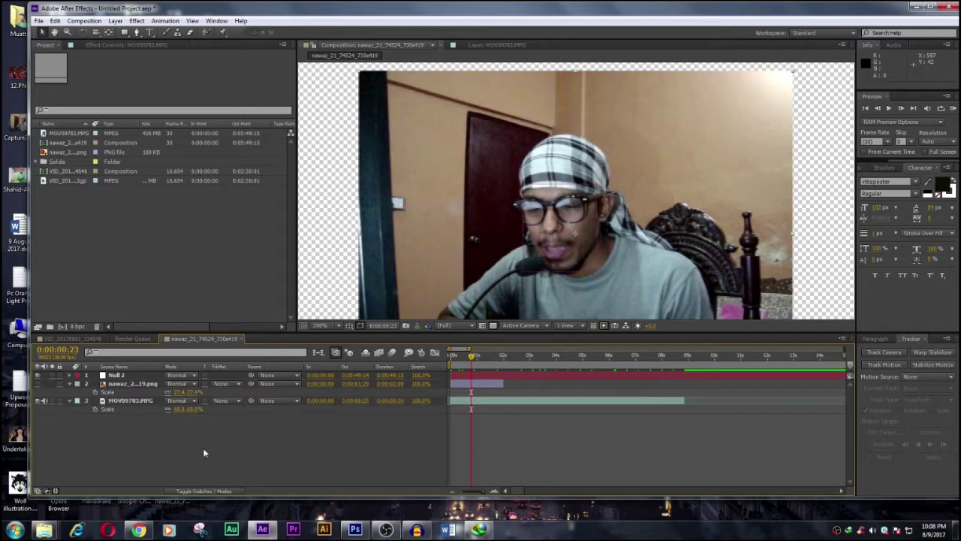
pyautogui.click(137, 401)
# Step: Send the MOV09783.MPG layer to mocha AE with Track in mocha AE, registering later
pyautogui.click(164, 20)
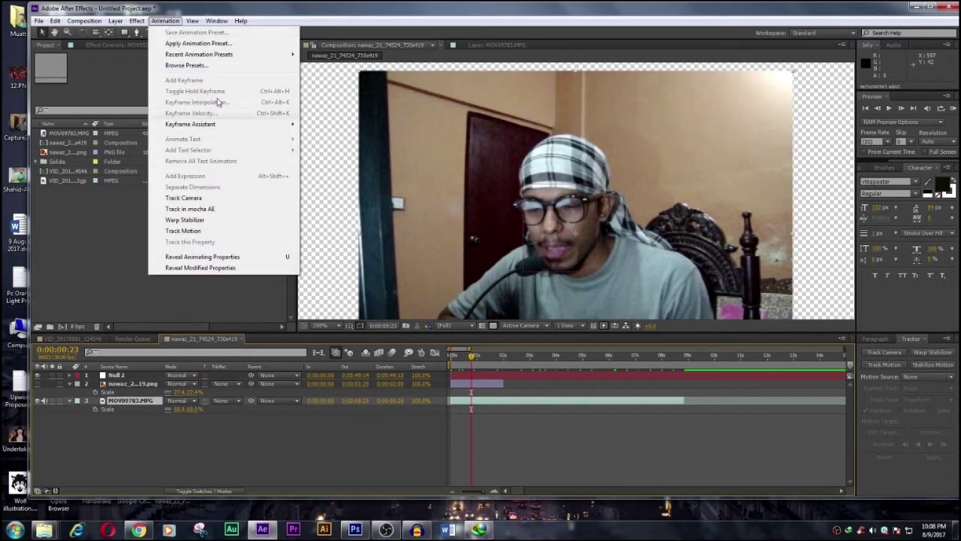
pyautogui.click(233, 213)
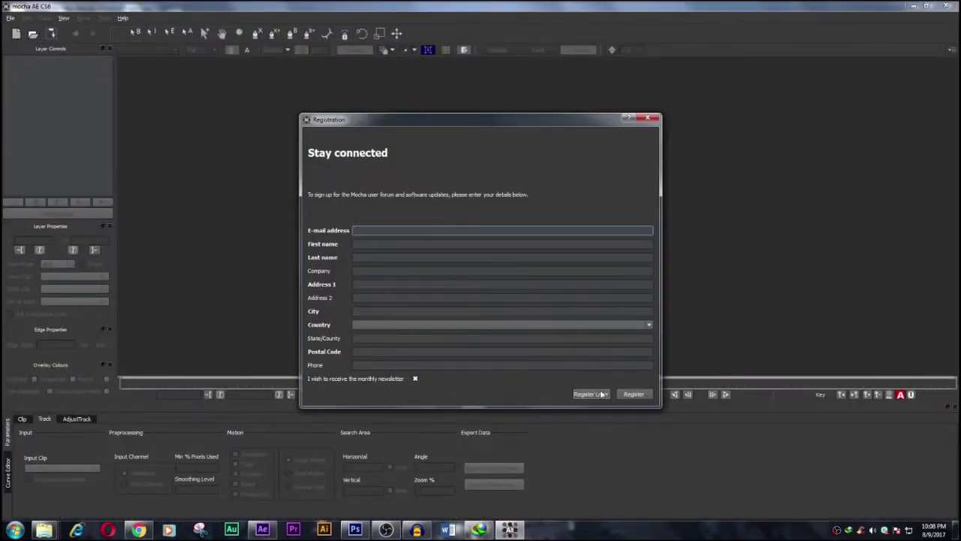
pyautogui.click(590, 393)
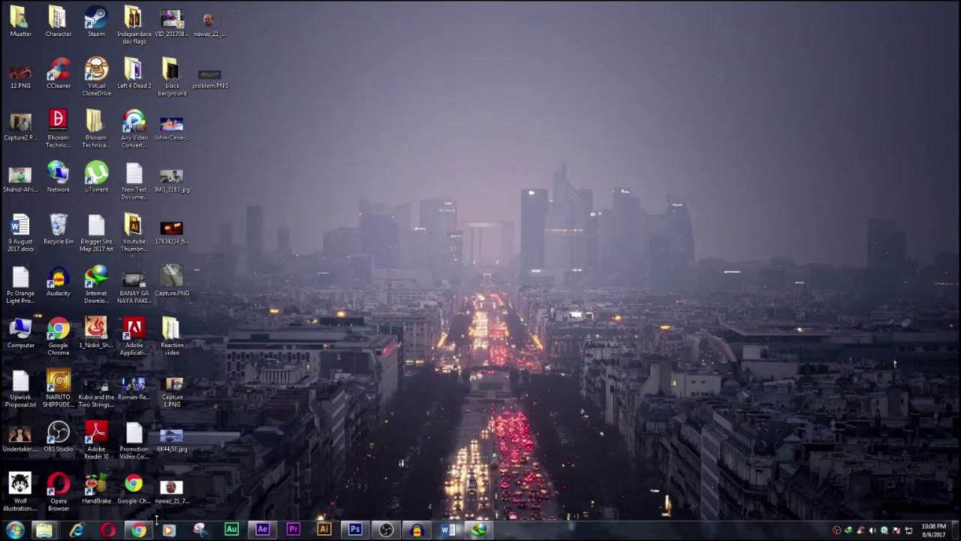
# Step: Try downloading the QuickTime 7.7.9 for Windows installer and cancel IDM's duplicate download
pyautogui.click(158, 500)
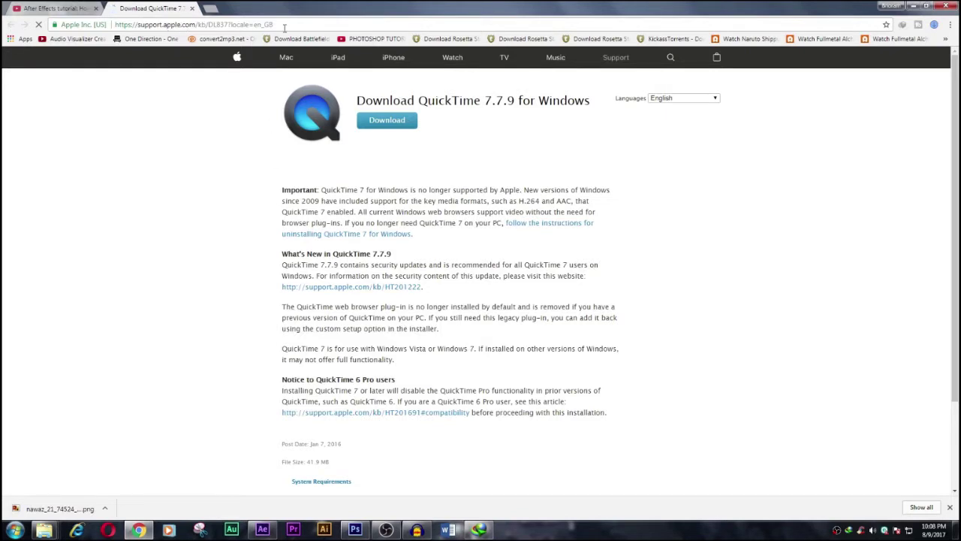
pyautogui.moveTo(275, 24); pyautogui.dragTo(112, 25)
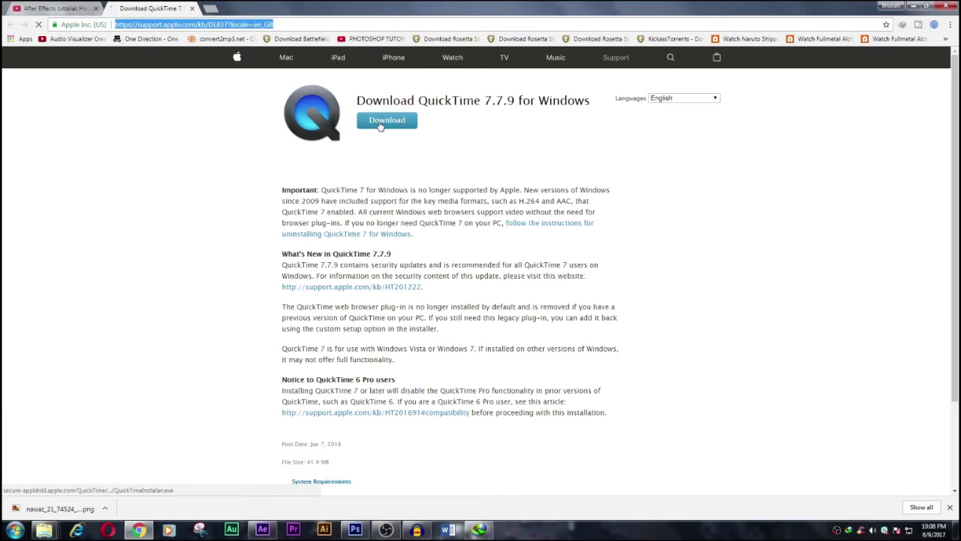
pyautogui.click(380, 125)
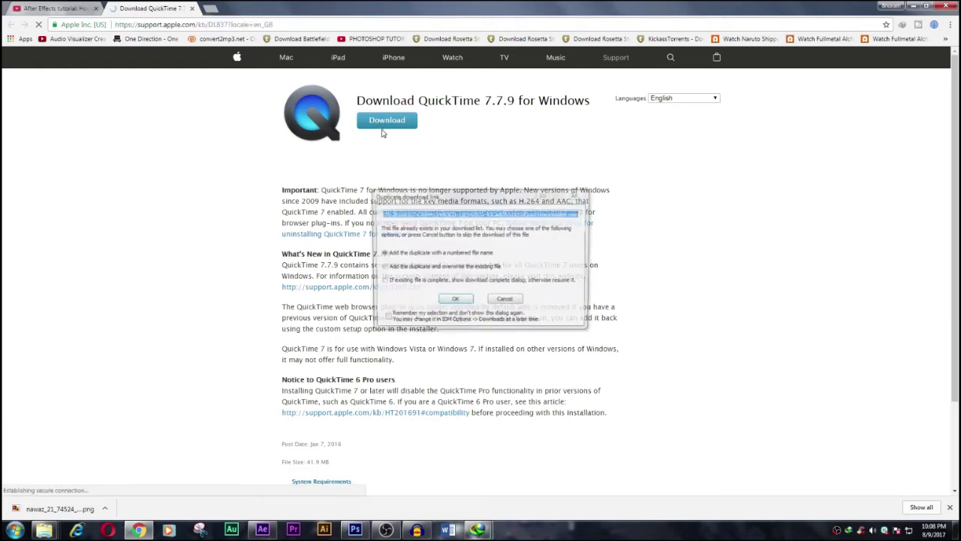
pyautogui.click(505, 300)
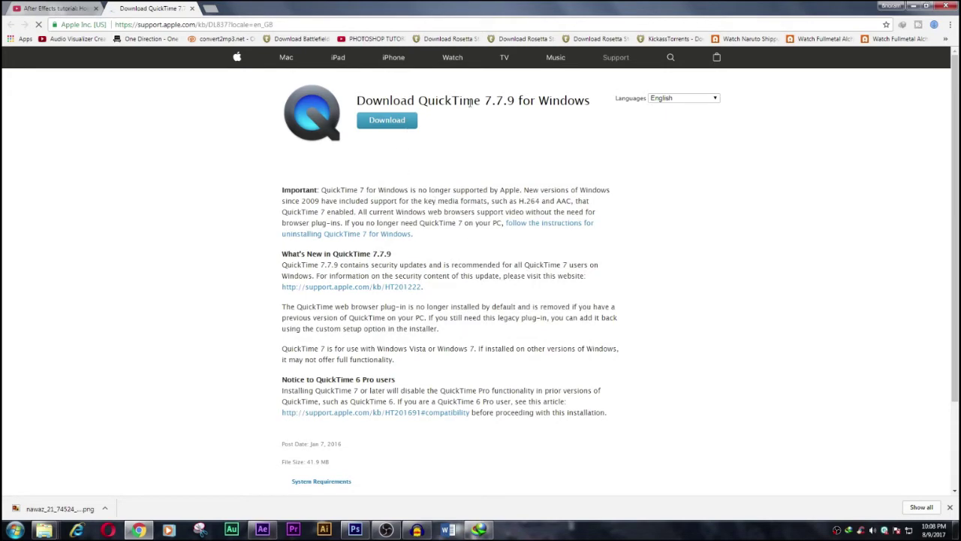
# Step: Launch the already-downloaded QuickTimeInstaller.exe (39.95 MB) from Internet Download Manager
pyautogui.click(911, 7)
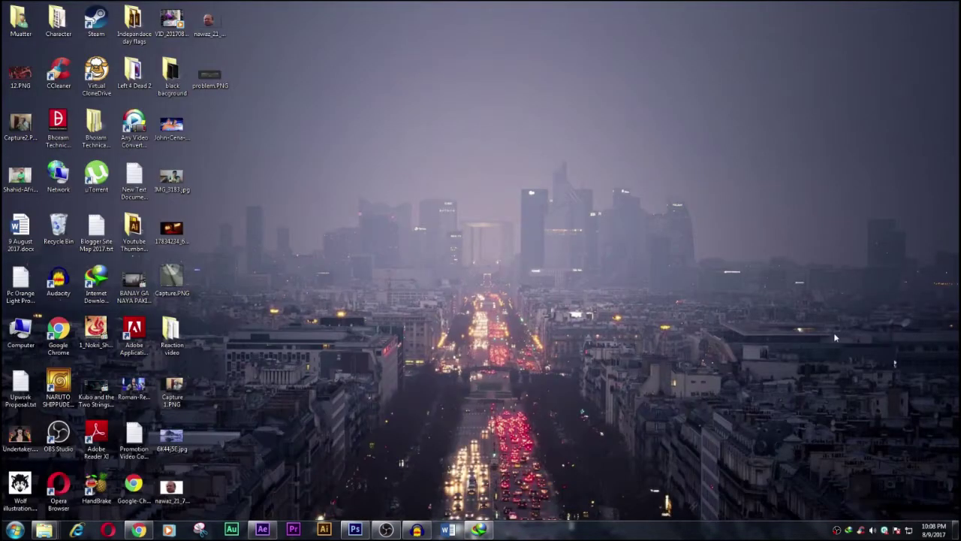
pyautogui.doubleClick(849, 531)
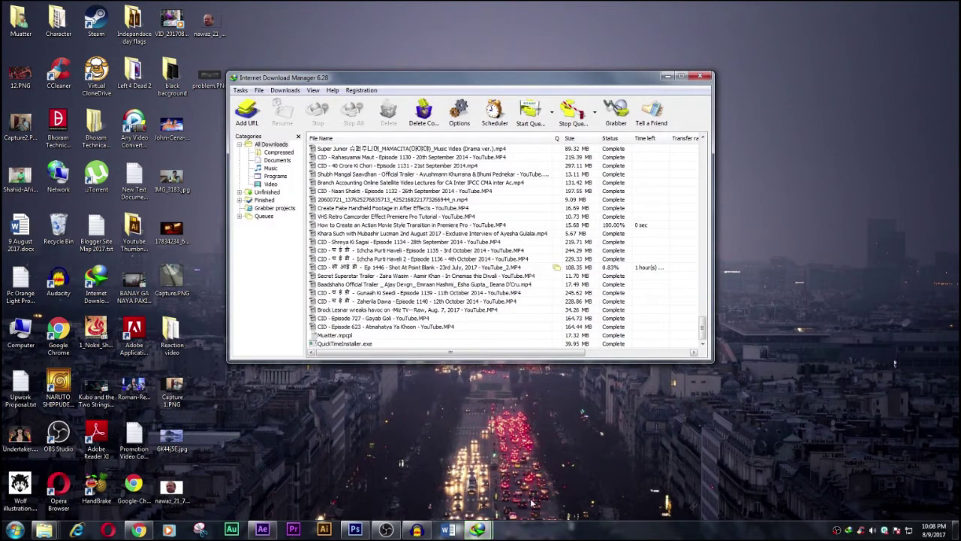
pyautogui.click(700, 75)
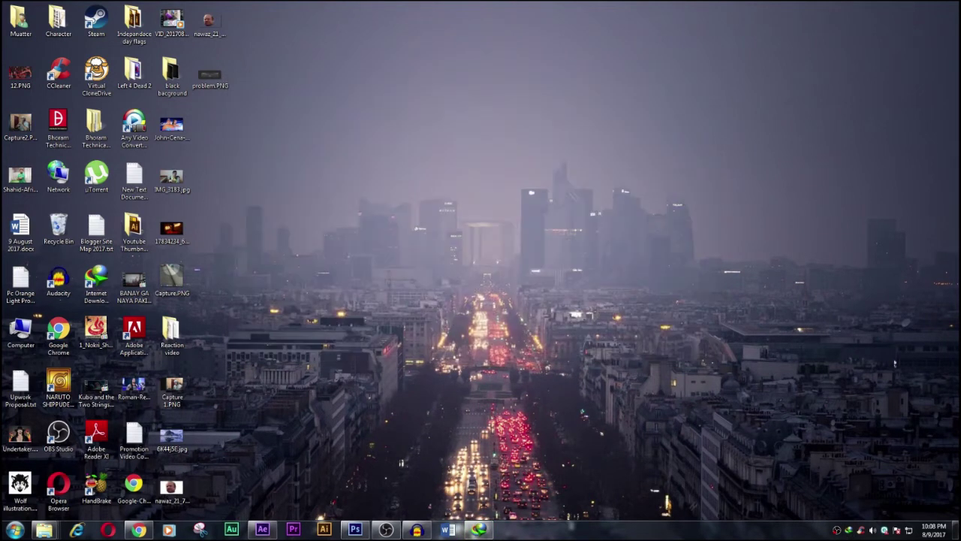
pyautogui.click(406, 297)
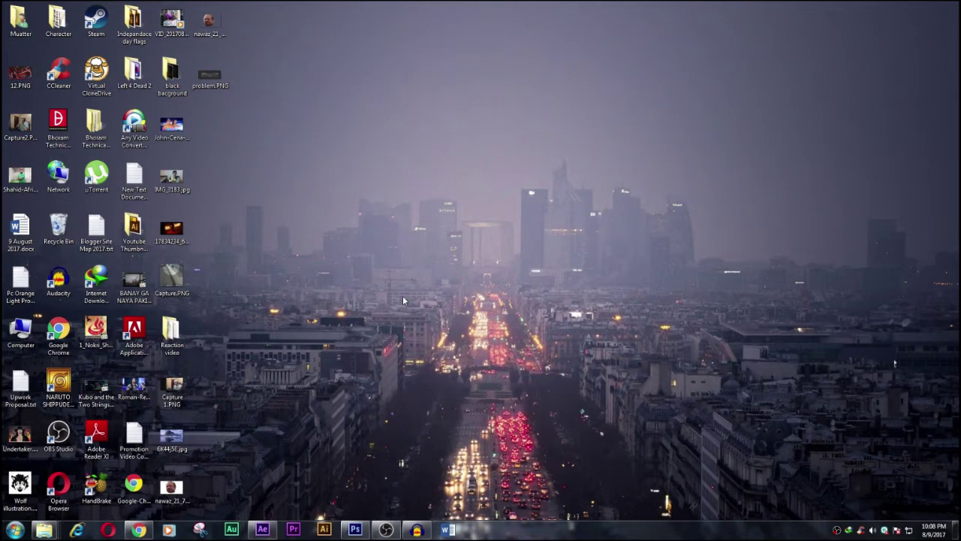
# Step: Quit After Effects CS6, discarding changes to the untitled project
pyautogui.click(262, 529)
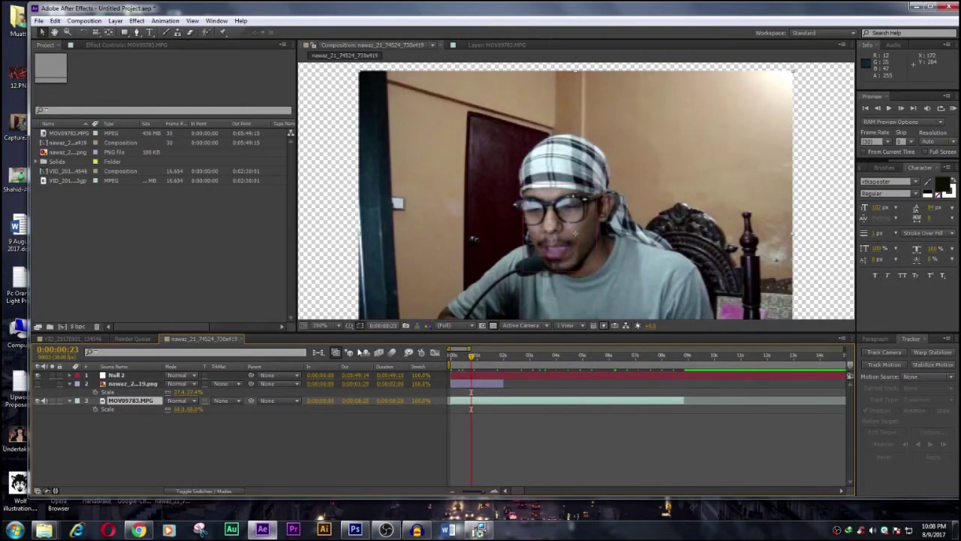
pyautogui.click(947, 7)
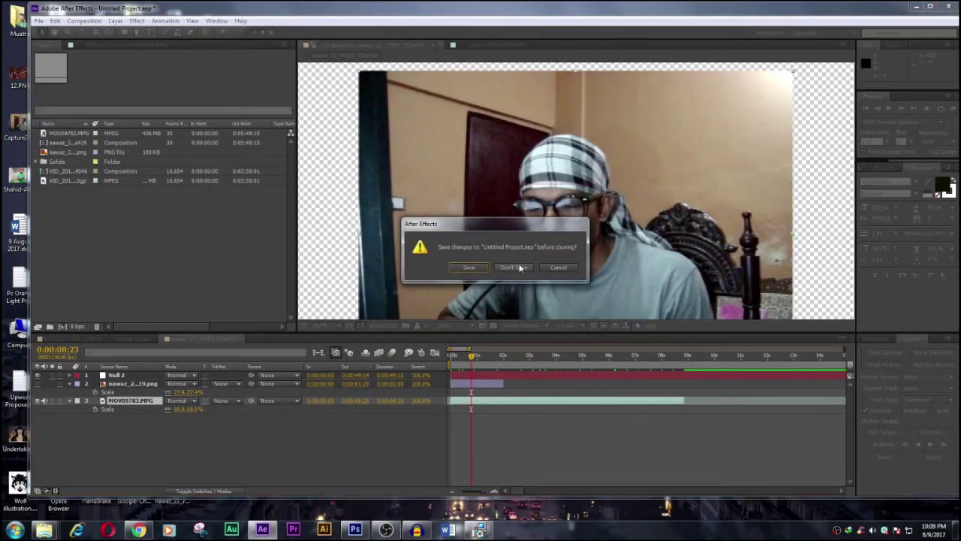
pyautogui.click(518, 268)
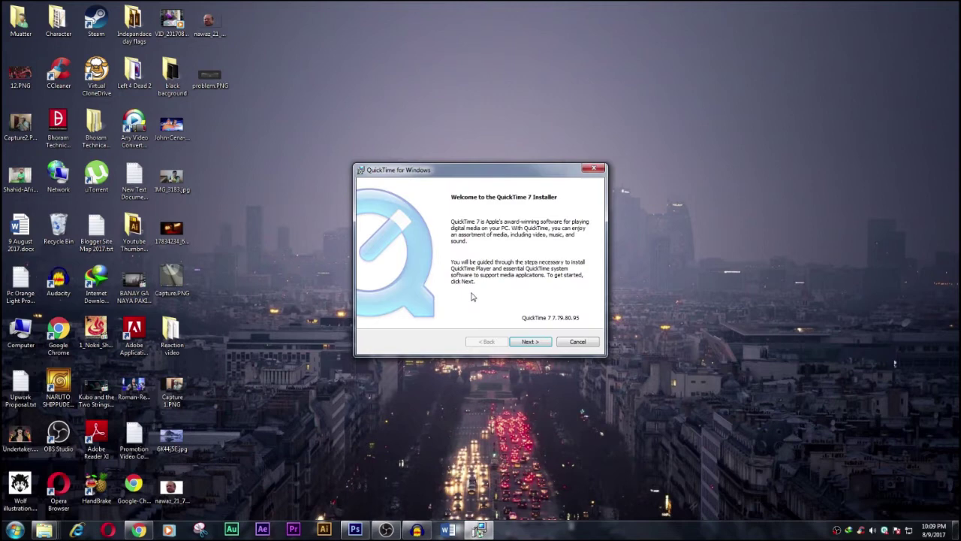
# Step: Install QuickTime 7 with the Typical setup after accepting the license agreement
pyautogui.click(536, 342)
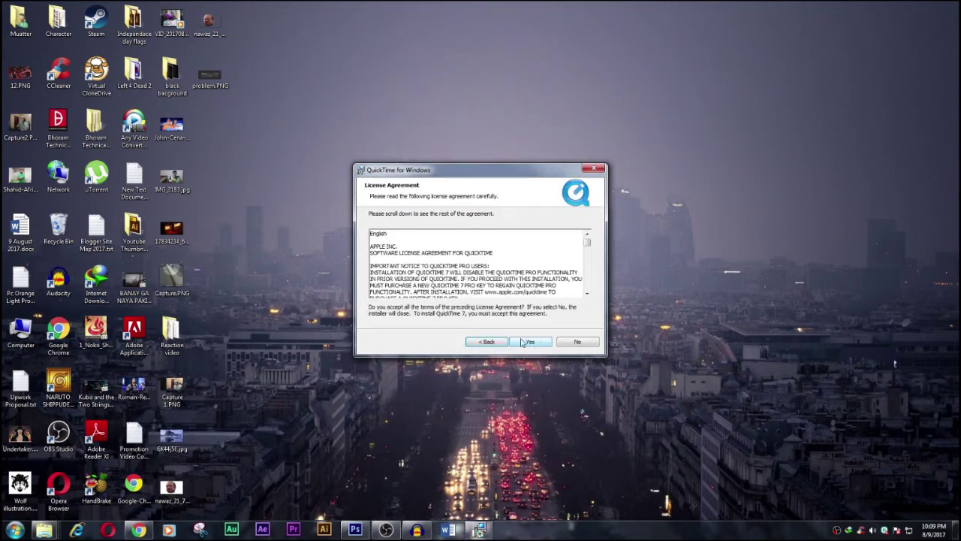
pyautogui.click(530, 341)
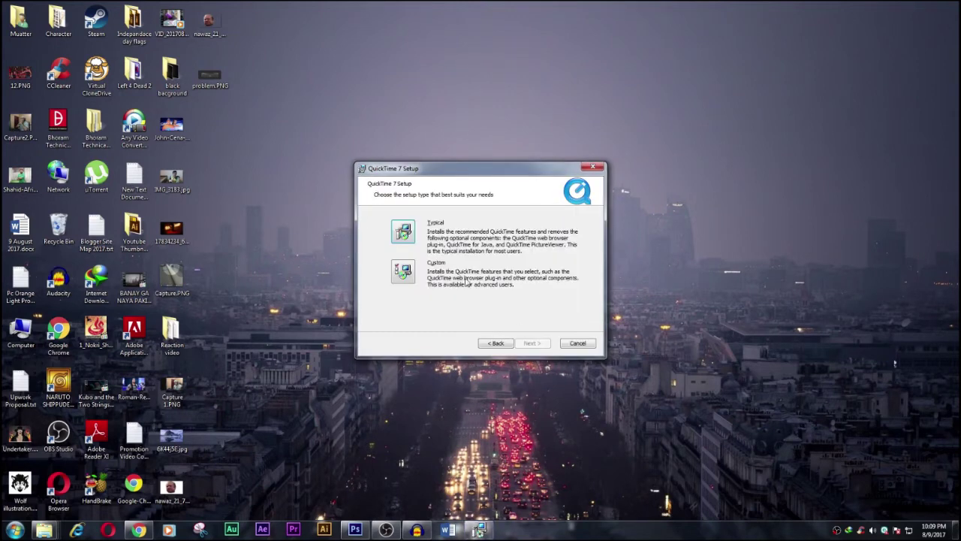
pyautogui.click(393, 234)
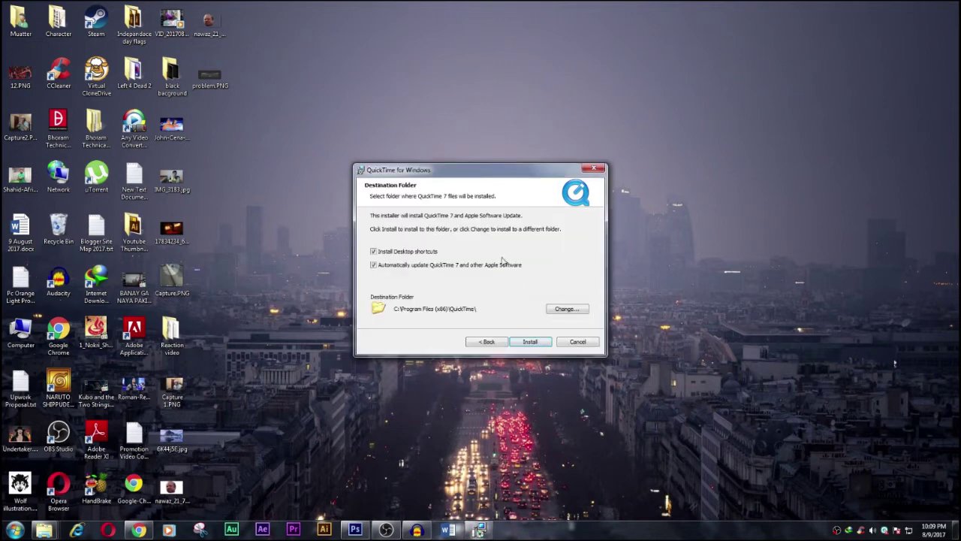
pyautogui.click(541, 342)
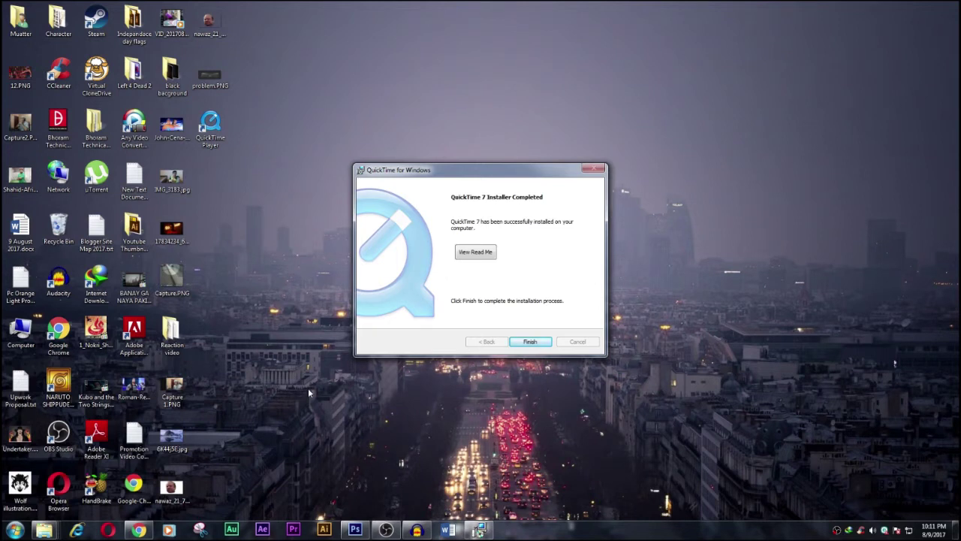
pyautogui.click(534, 344)
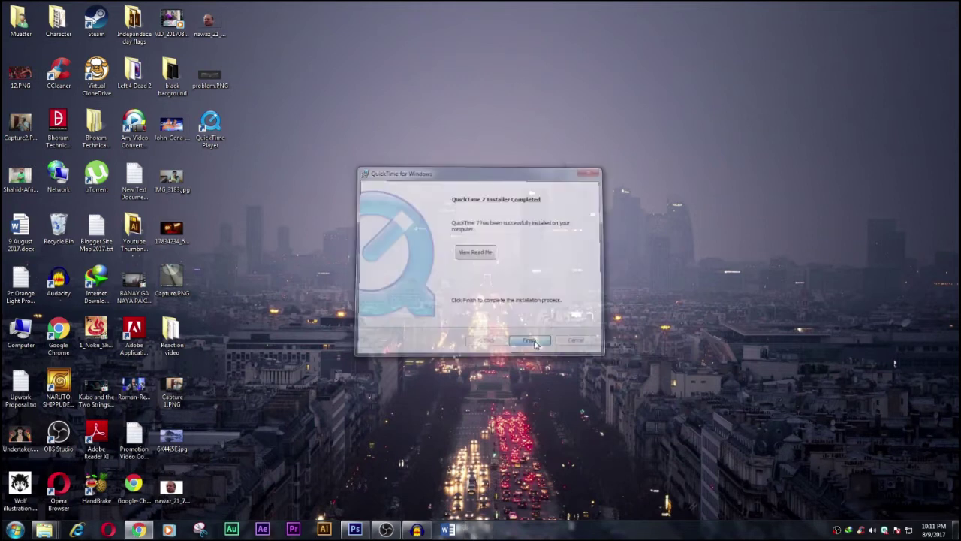
# Step: Relaunch After Effects and select MOV09783.MPG in the Reaction video folder
pyautogui.click(273, 533)
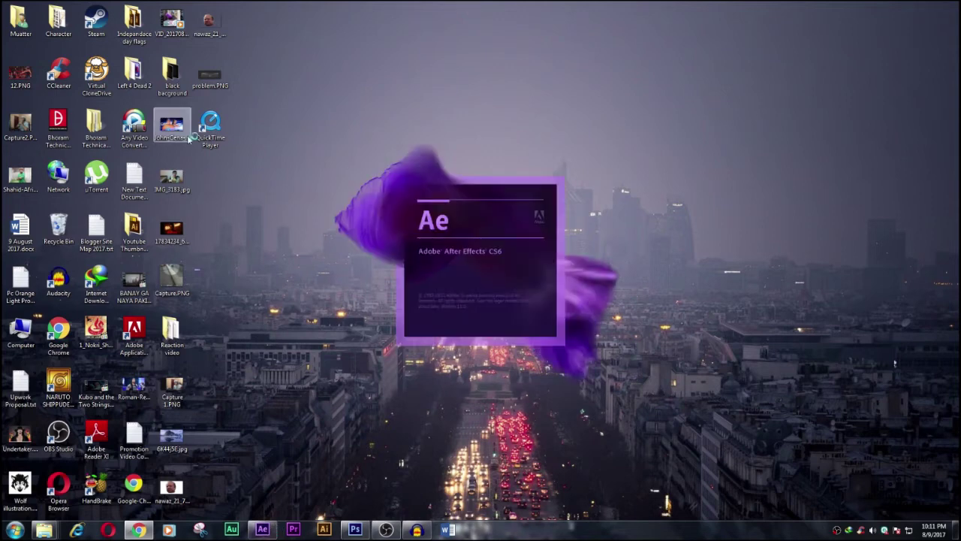
pyautogui.doubleClick(171, 330)
pyautogui.click(128, 132)
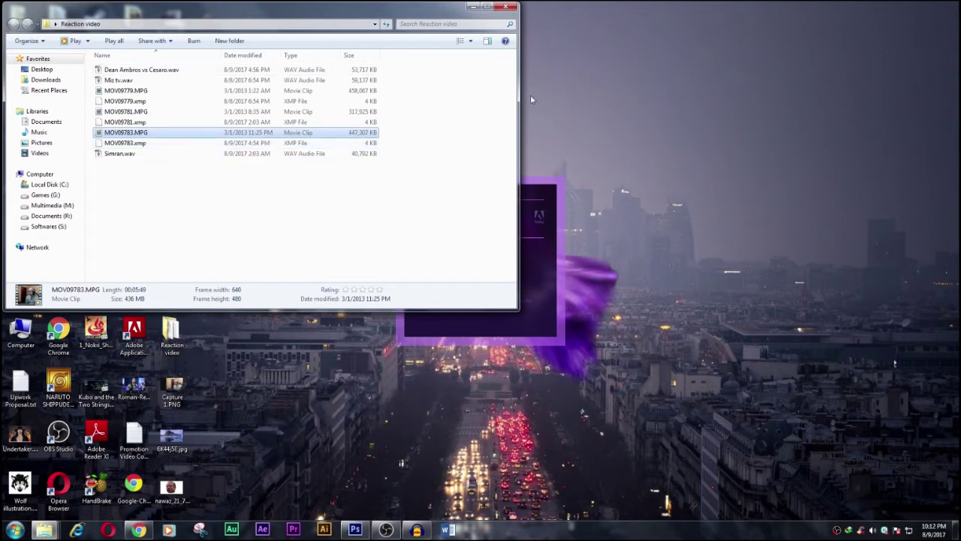
# Step: Import MOV09783.MPG into the After Effects project by dragging it from the rearranged Explorer window
pyautogui.moveTo(517, 101); pyautogui.dragTo(310, 88)
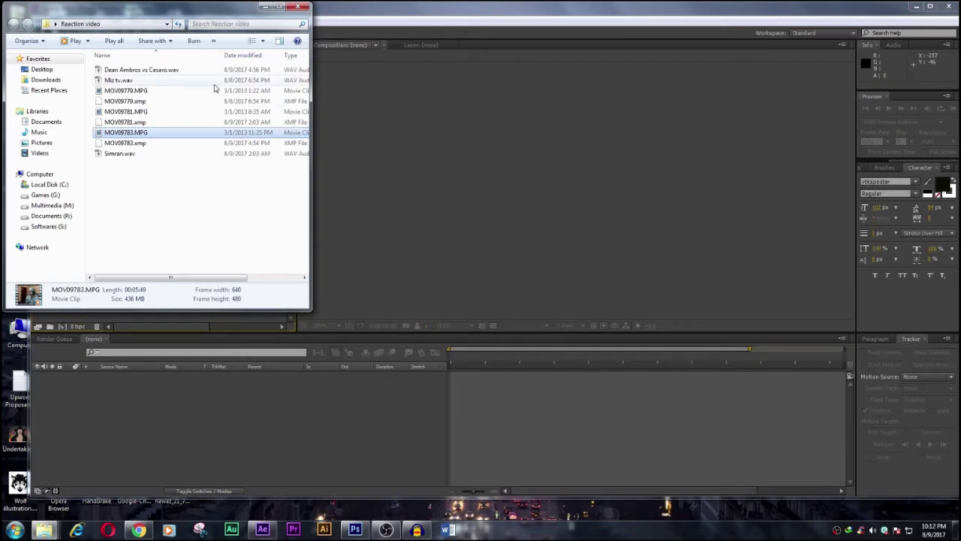
pyautogui.moveTo(153, 15); pyautogui.dragTo(620, 30)
pyautogui.moveTo(588, 148); pyautogui.dragTo(201, 209)
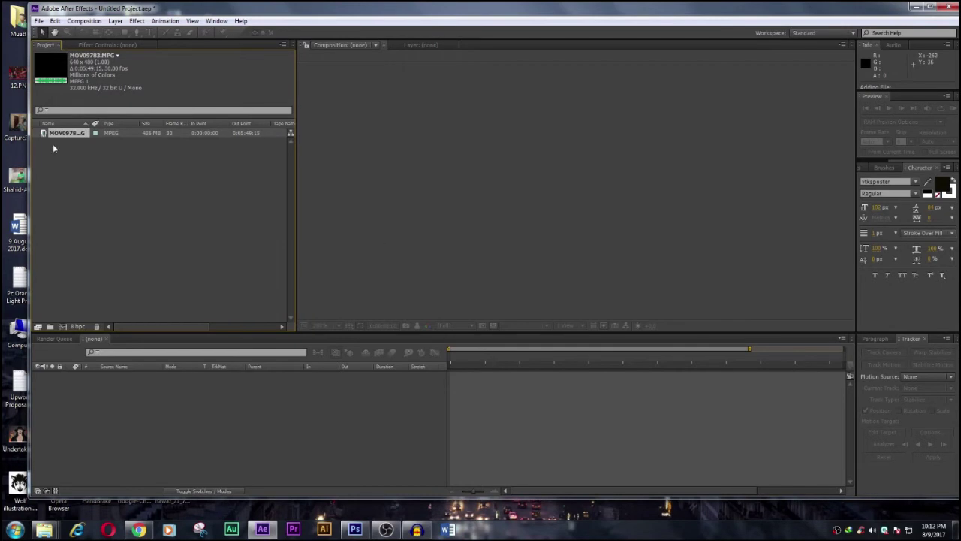
# Step: Create a MOV09783 composition from the footage and scale the layer down to 63.0%
pyautogui.moveTo(60, 135); pyautogui.dragTo(63, 326)
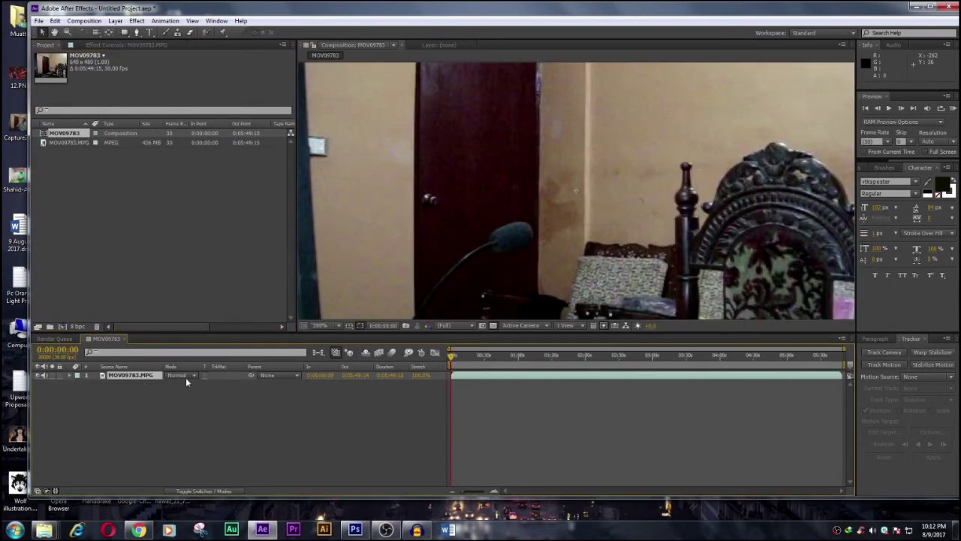
pyautogui.press('s')
pyautogui.moveTo(185, 391)
pyautogui.mouseDown()
pyautogui.moveTo(166, 392)
pyautogui.moveTo(183, 397)
pyautogui.mouseUp()
pyautogui.click(232, 426)
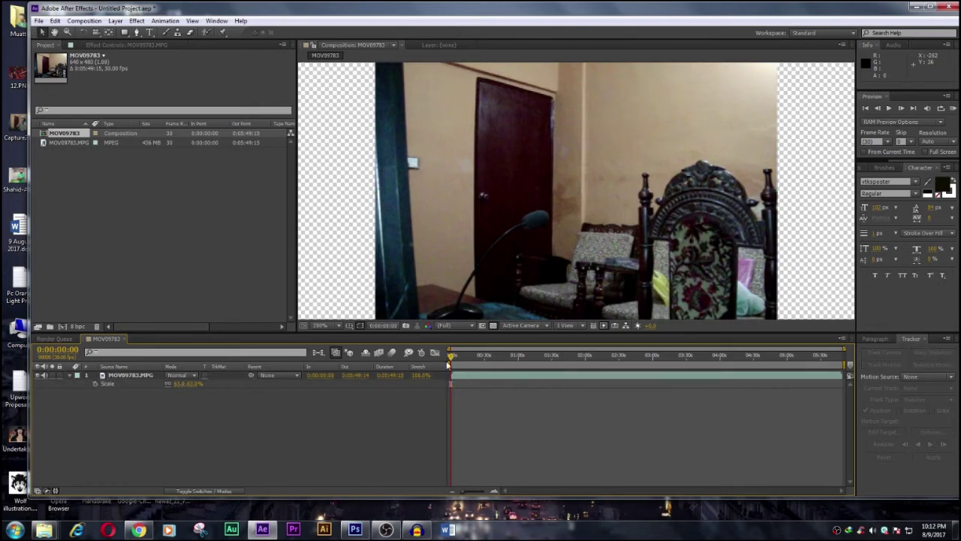
# Step: Trim the layer's in and out points to a short section near the clip's start
pyautogui.moveTo(455, 359); pyautogui.dragTo(672, 373)
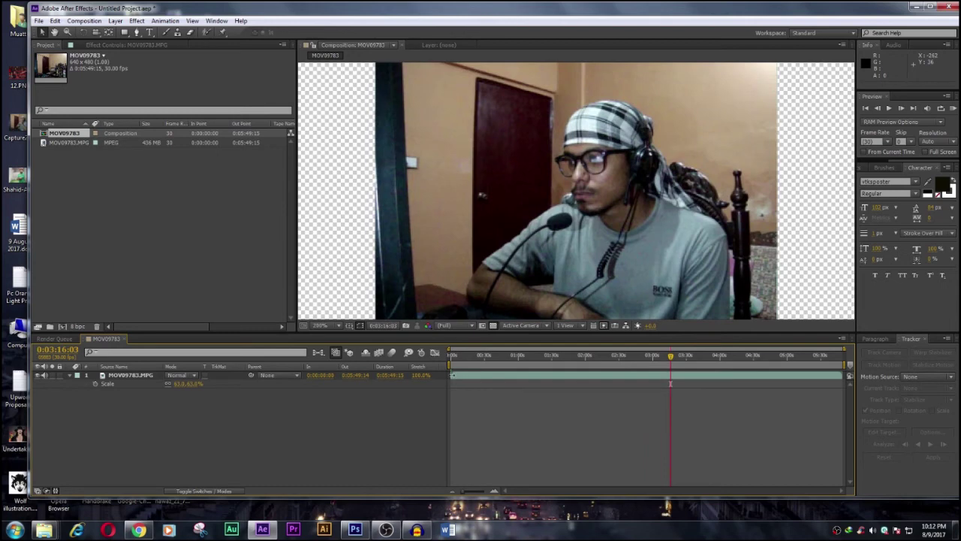
pyautogui.moveTo(454, 374); pyautogui.dragTo(640, 374)
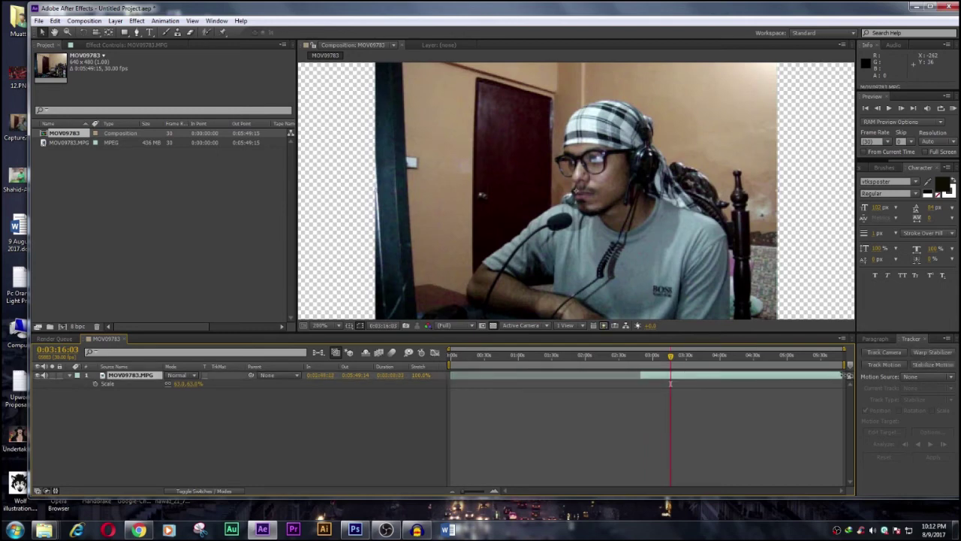
pyautogui.moveTo(845, 374); pyautogui.dragTo(481, 378)
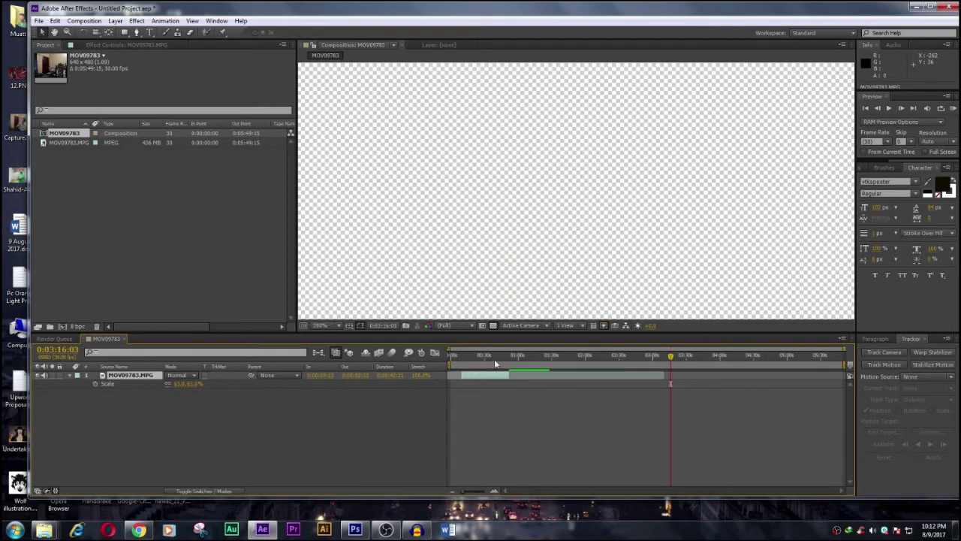
pyautogui.click(479, 359)
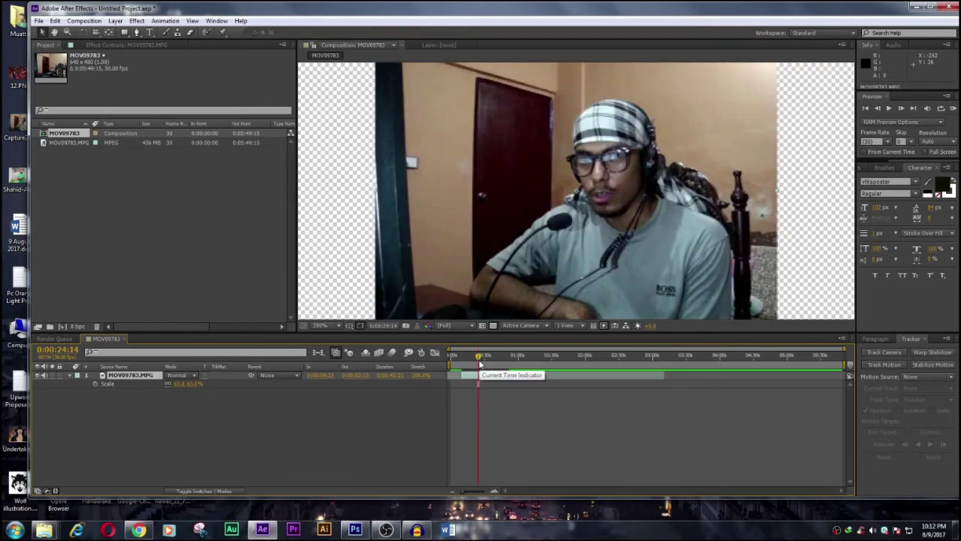
pyautogui.rightClick(128, 380)
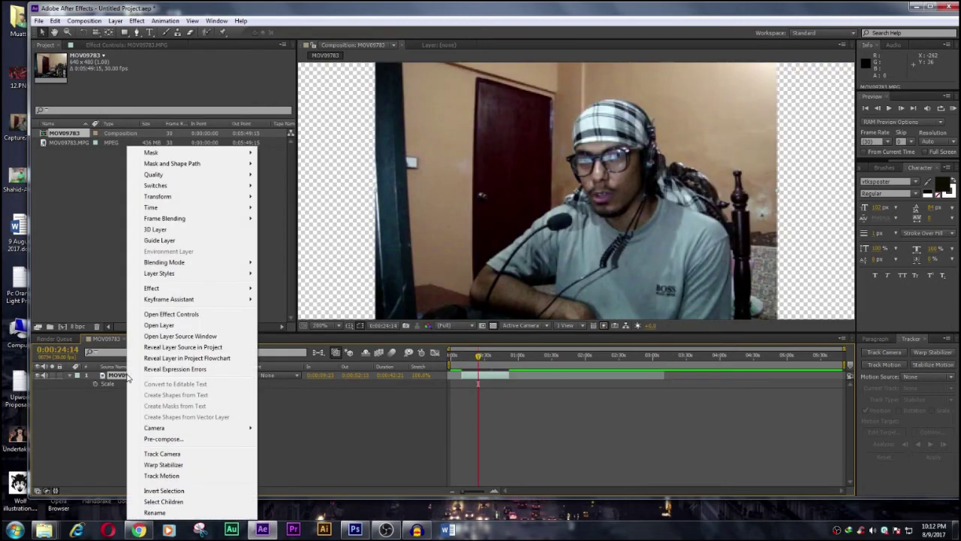
pyautogui.click(121, 386)
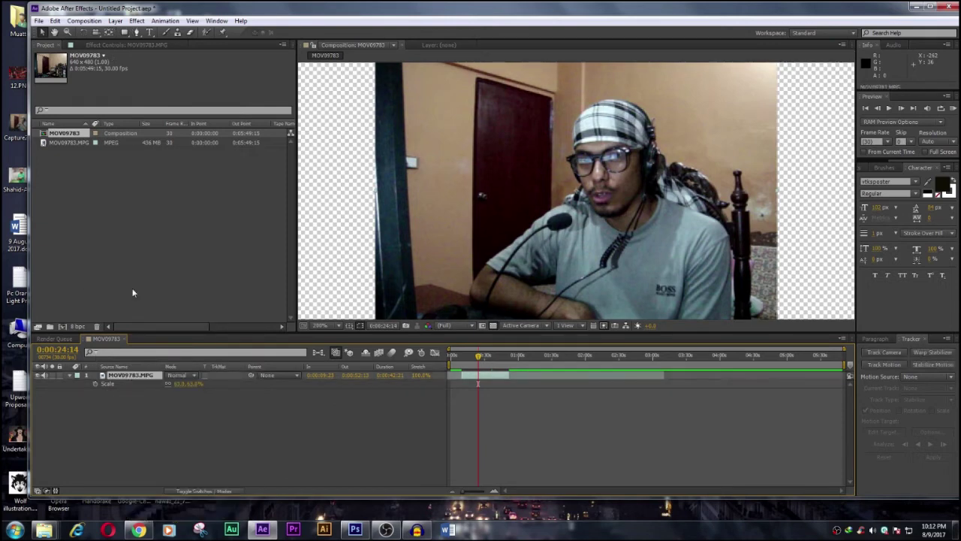
pyautogui.click(164, 20)
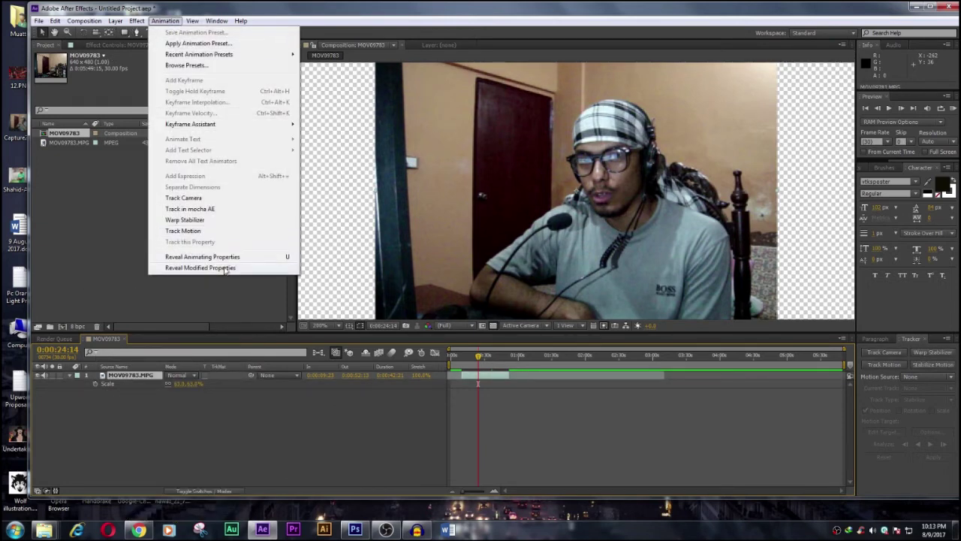
# Step: Load the clip into a new MOV09783 mocha AE project with default settings, registering later
pyautogui.click(235, 210)
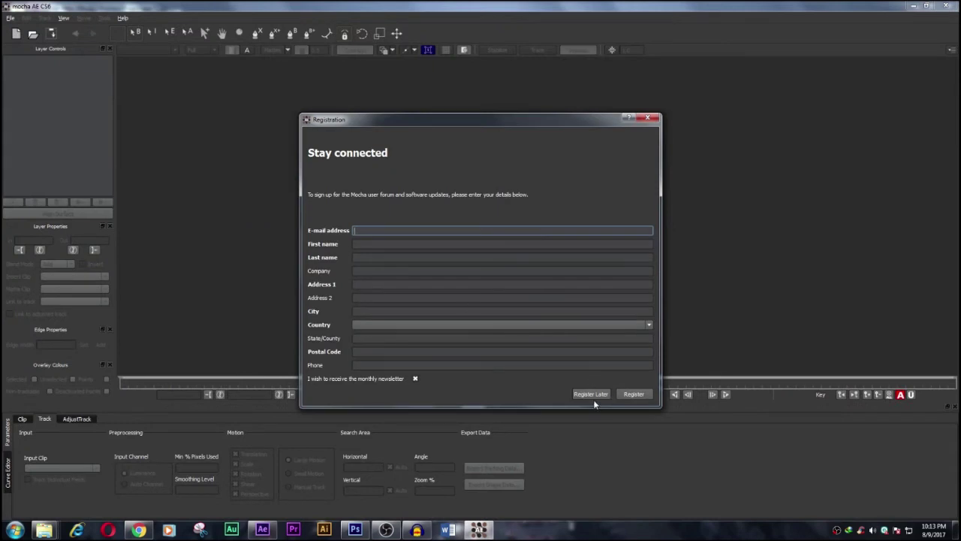
pyautogui.click(597, 395)
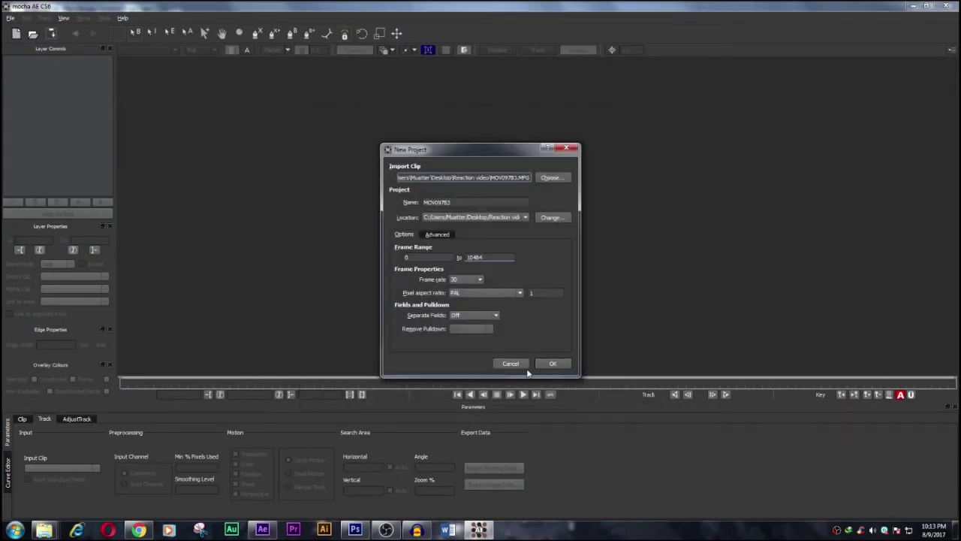
pyautogui.click(552, 365)
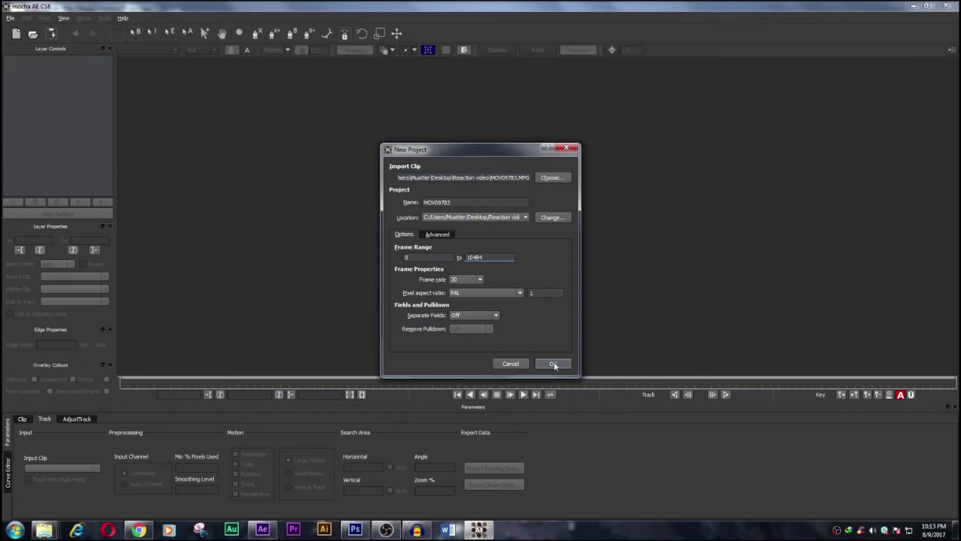
pyautogui.click(553, 364)
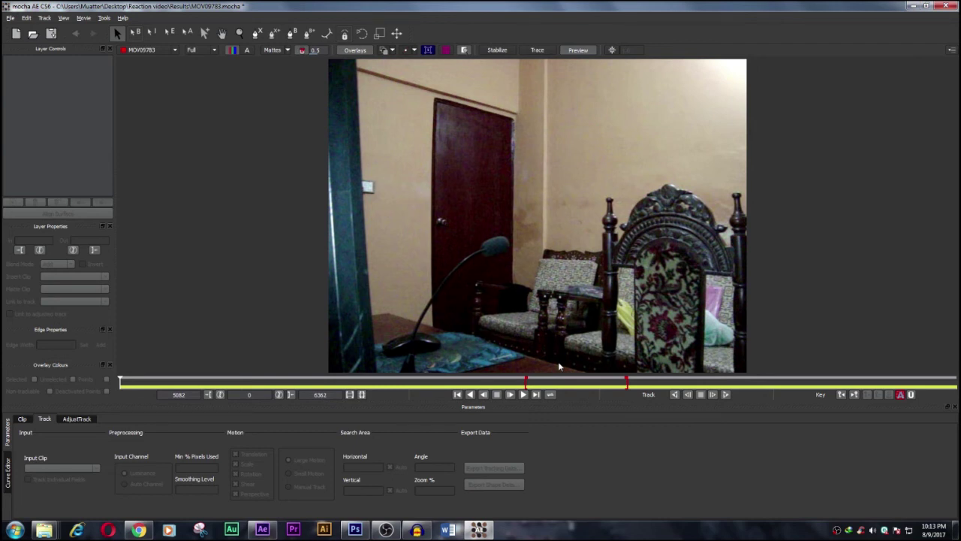
# Step: Minimize mocha AE and After Effects and close the Reaction video folder window
pyautogui.click(913, 6)
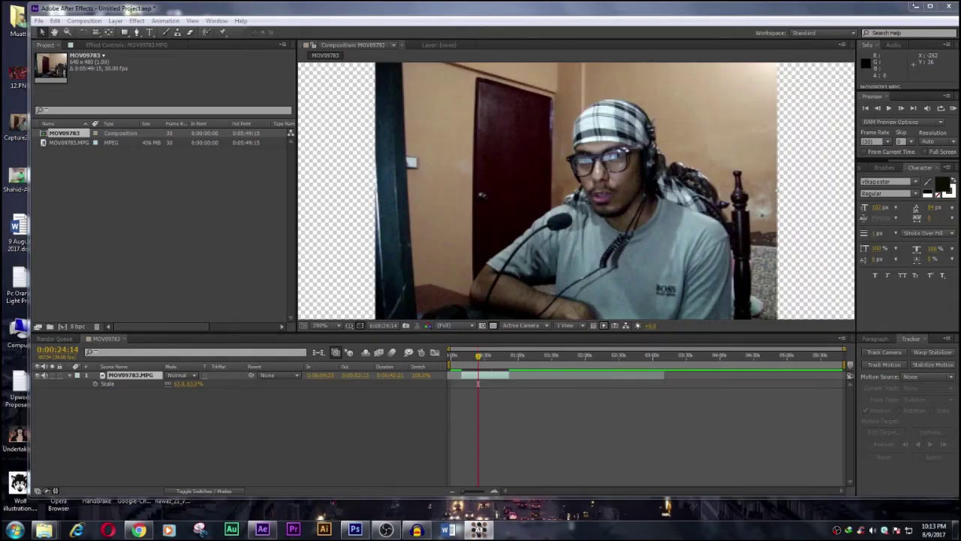
pyautogui.click(915, 9)
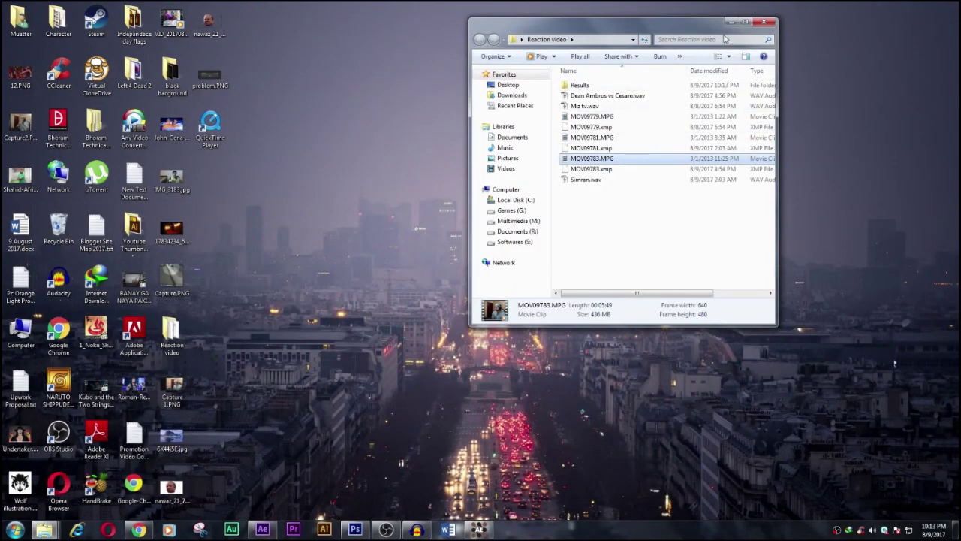
pyautogui.click(763, 22)
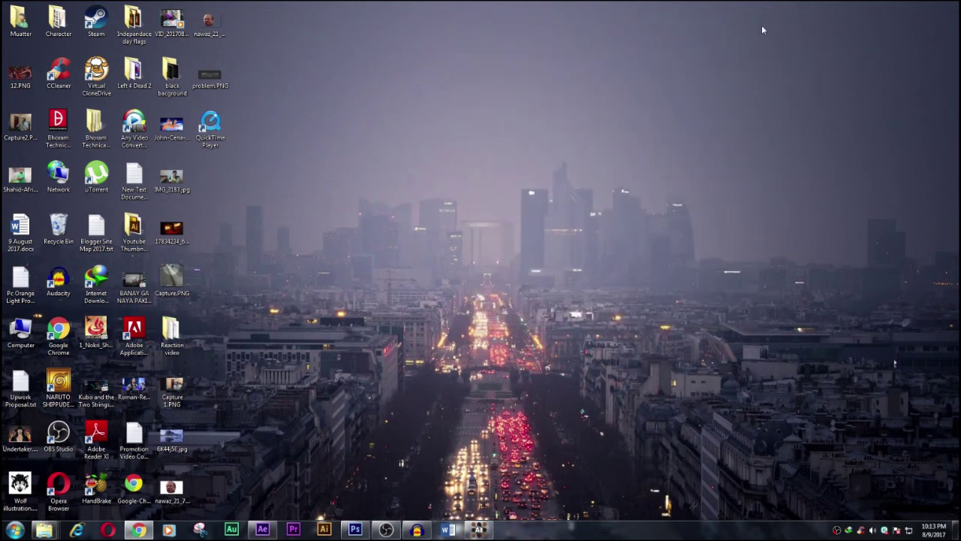